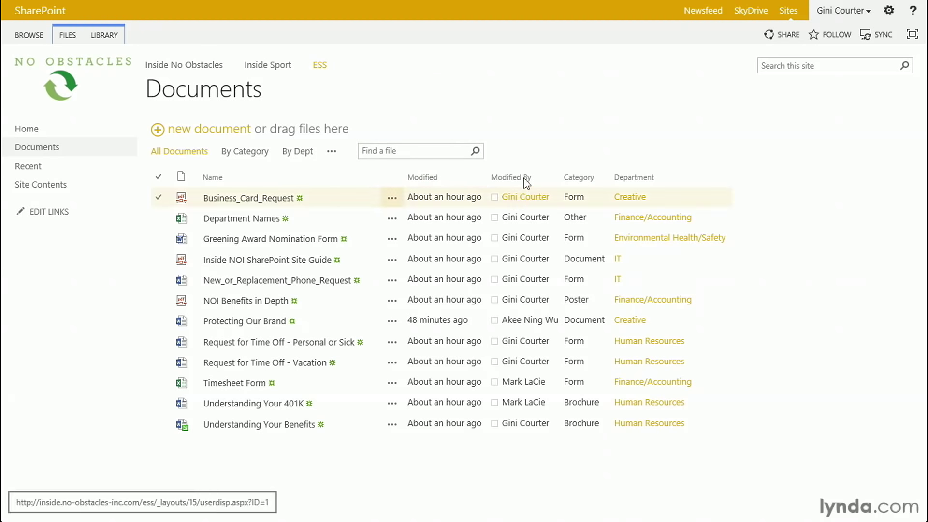
# Step: Show the sort and filter menu for the Documents library's Modified By column
pyautogui.click(556, 177)
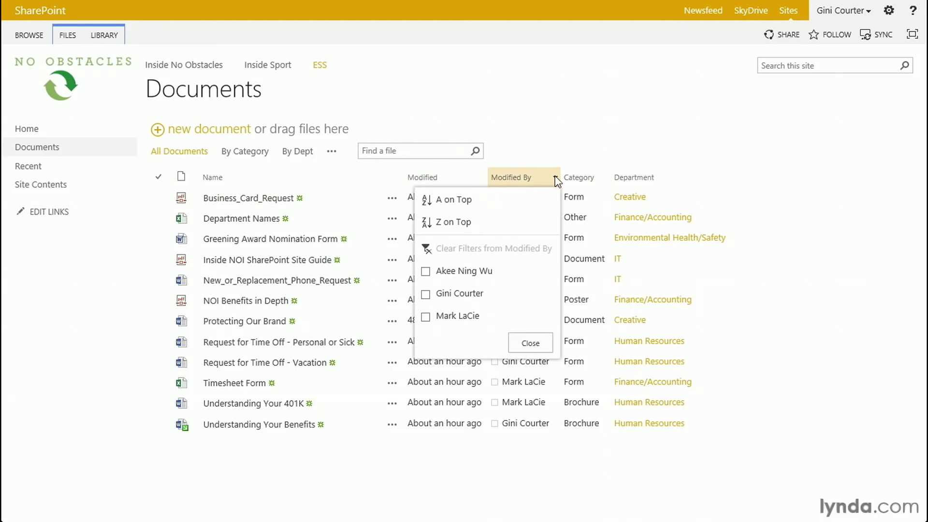
# Step: Filter Modified By to one author, save it as a personal 'Only' view, then reopen All Documents
pyautogui.click(426, 295)
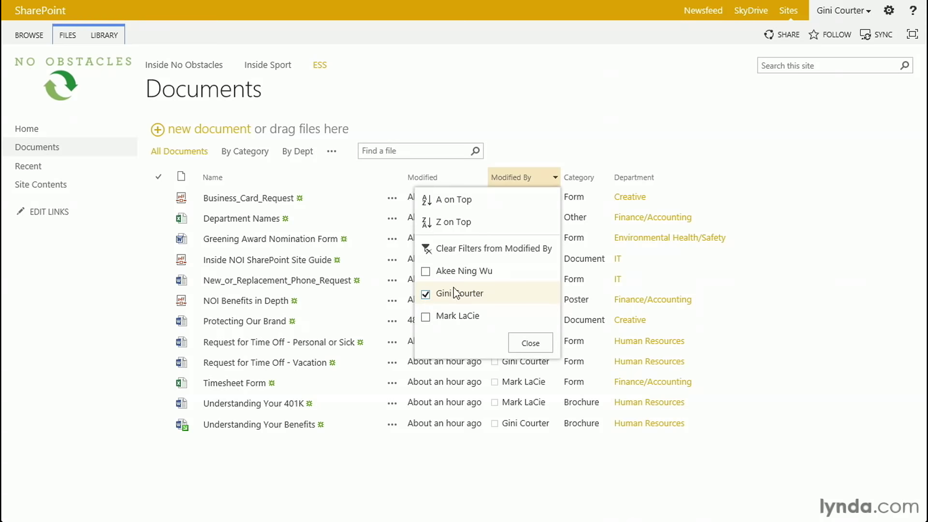
pyautogui.click(528, 344)
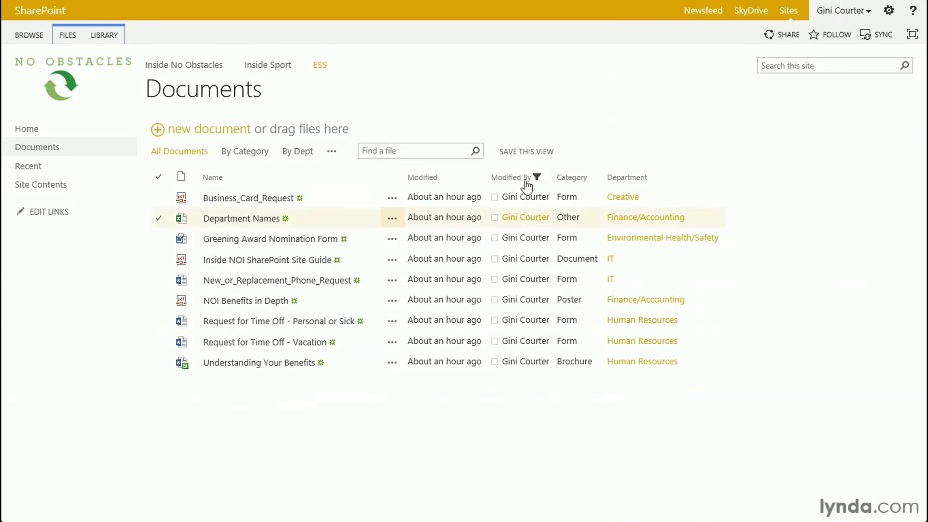
pyautogui.click(522, 152)
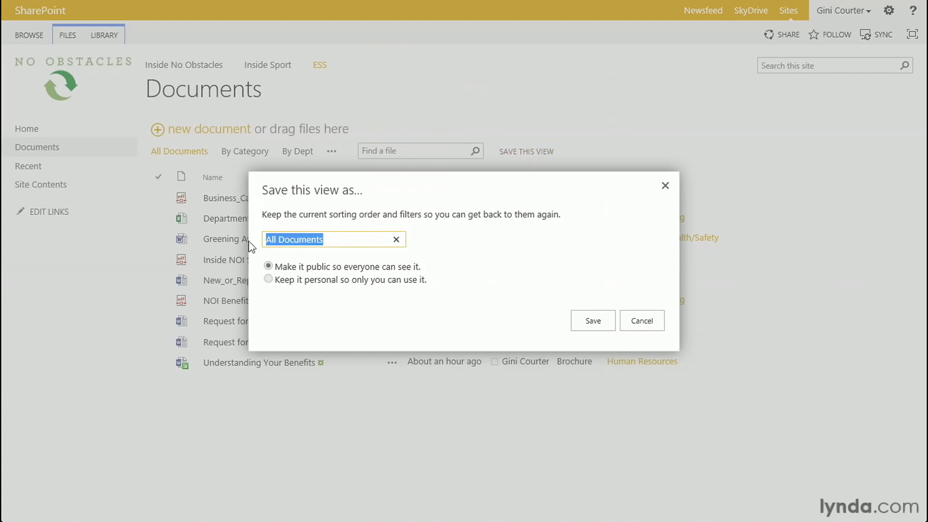
pyautogui.write('Only Gini')
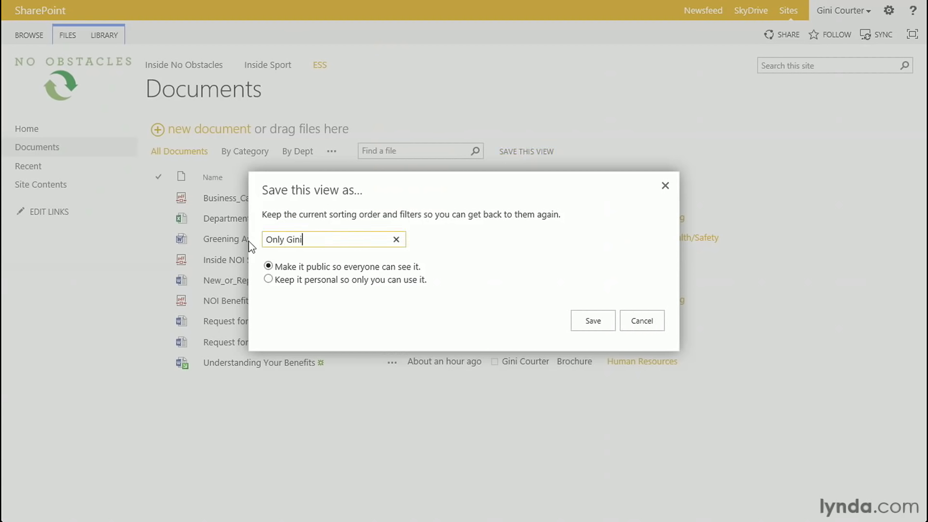
pyautogui.click(269, 279)
pyautogui.click(590, 323)
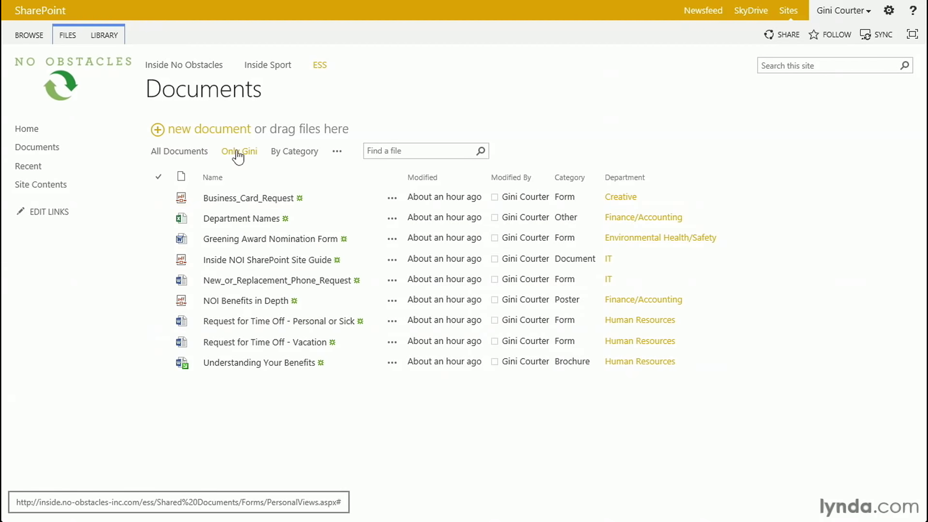
pyautogui.click(182, 152)
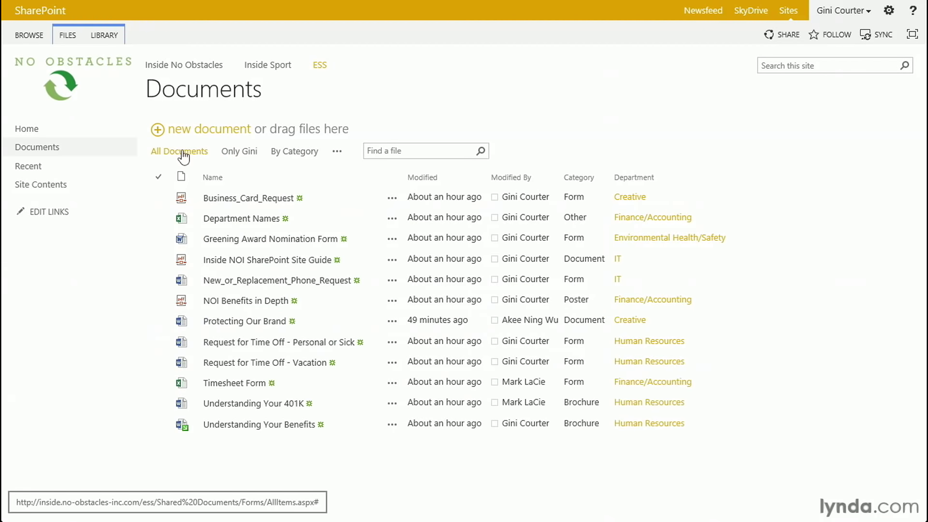
pyautogui.click(235, 153)
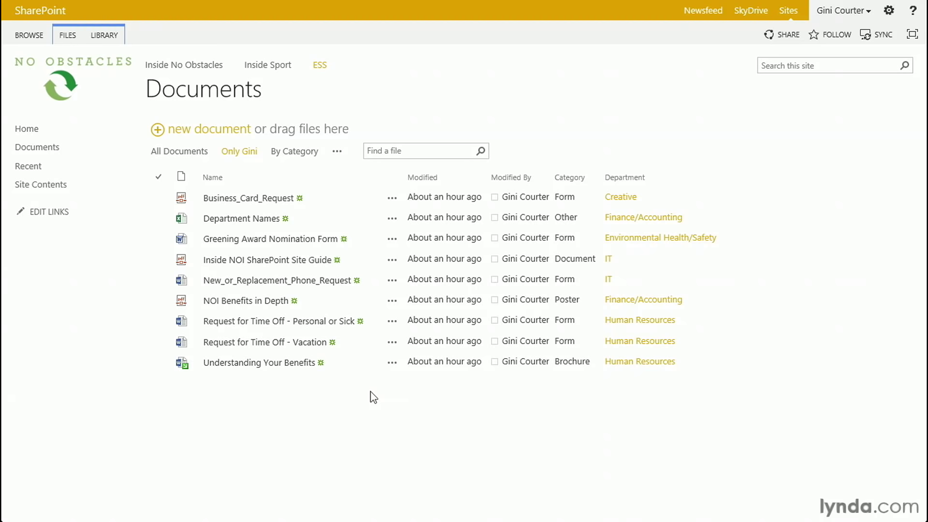
# Step: Delete the single-author view through Modify this View and confirm the deletion with OK
pyautogui.click(241, 157)
pyautogui.click(337, 152)
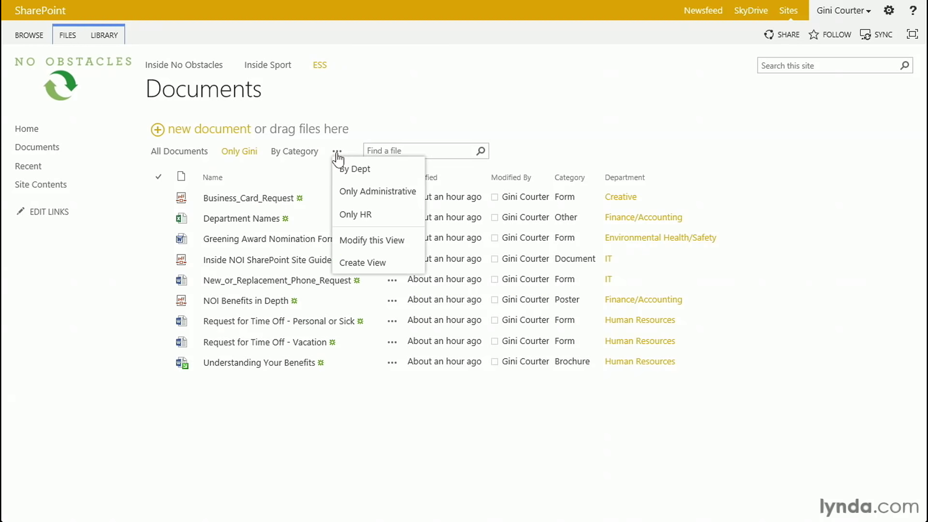
pyautogui.click(358, 239)
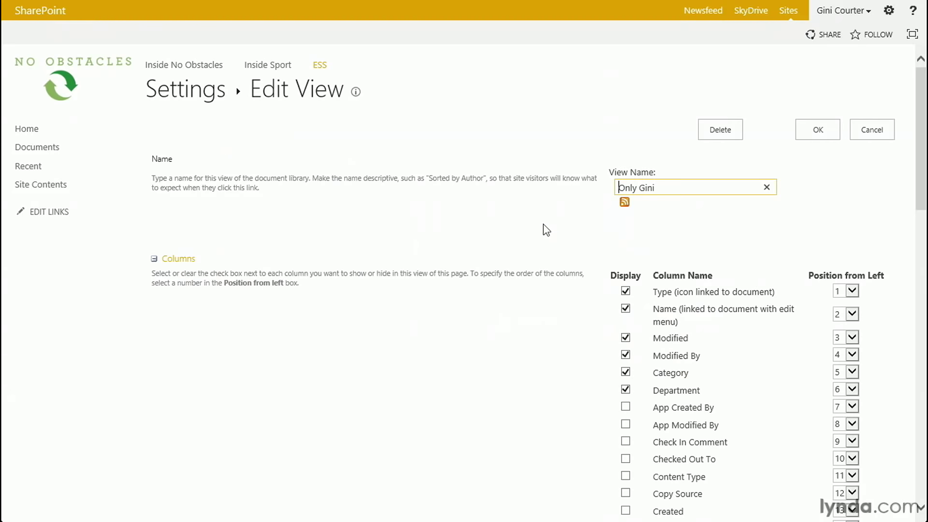
pyautogui.click(718, 128)
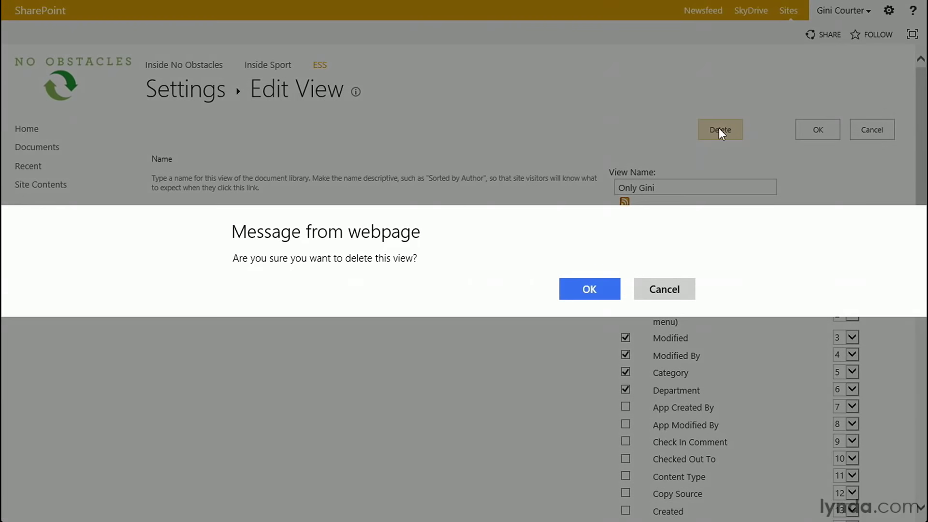
pyautogui.click(610, 289)
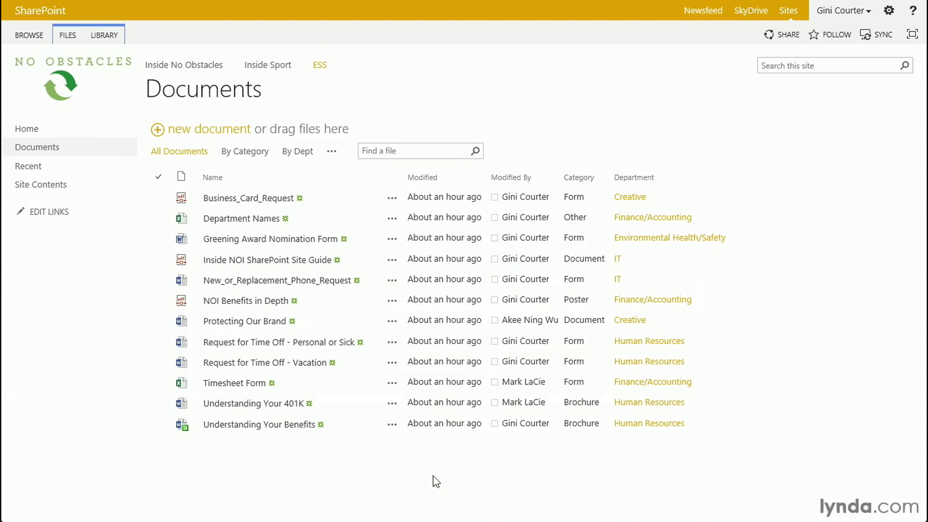
# Step: Create a new view from All Documents named MyDocs and scroll down to its Sort settings
pyautogui.click(332, 152)
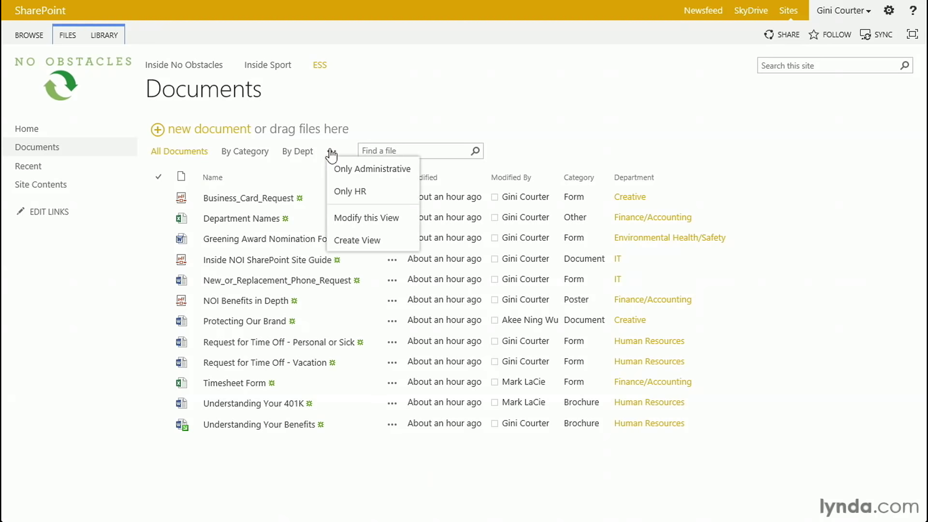
pyautogui.click(353, 245)
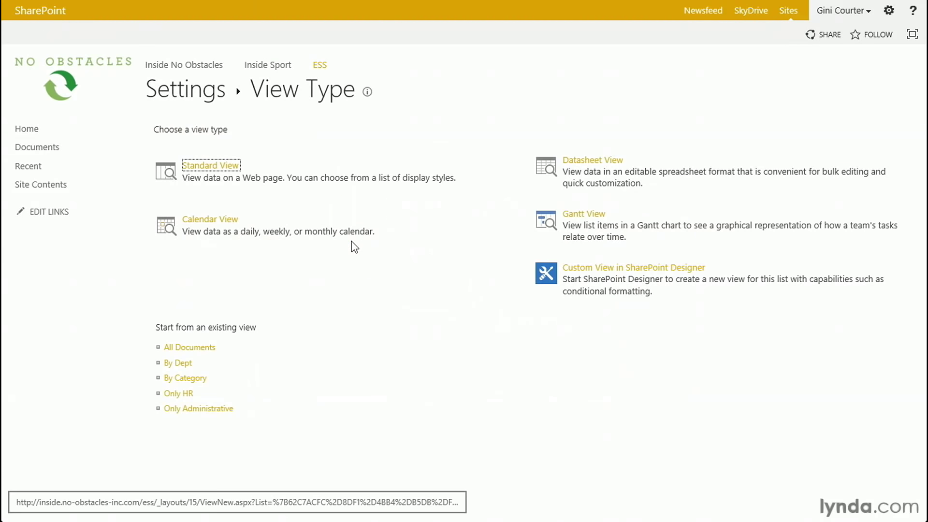
pyautogui.click(178, 351)
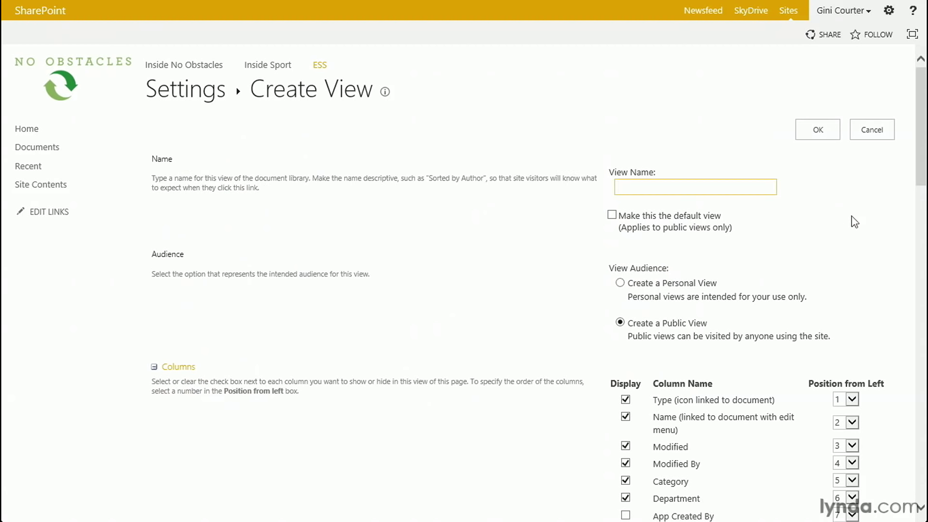
pyautogui.write('MyDocs')
pyautogui.scroll(-3, 923, 164)
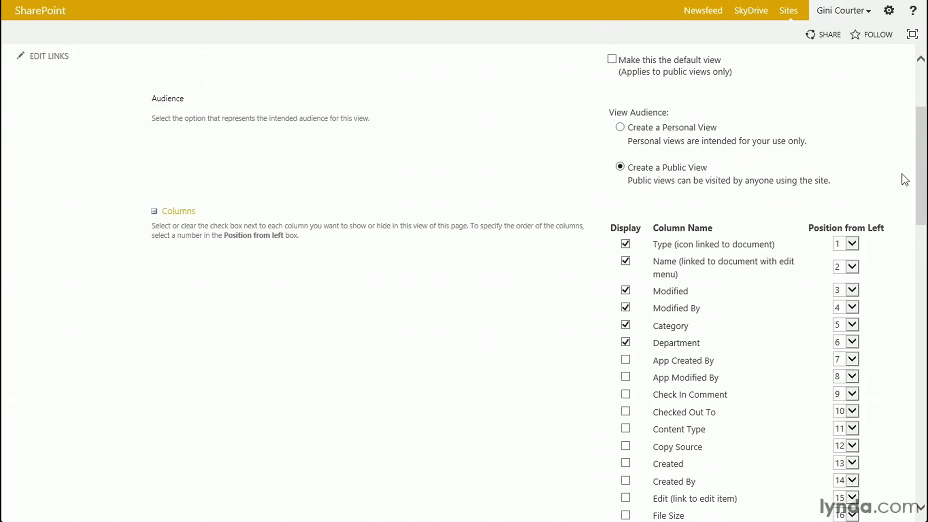
pyautogui.moveTo(923, 175); pyautogui.dragTo(923, 314)
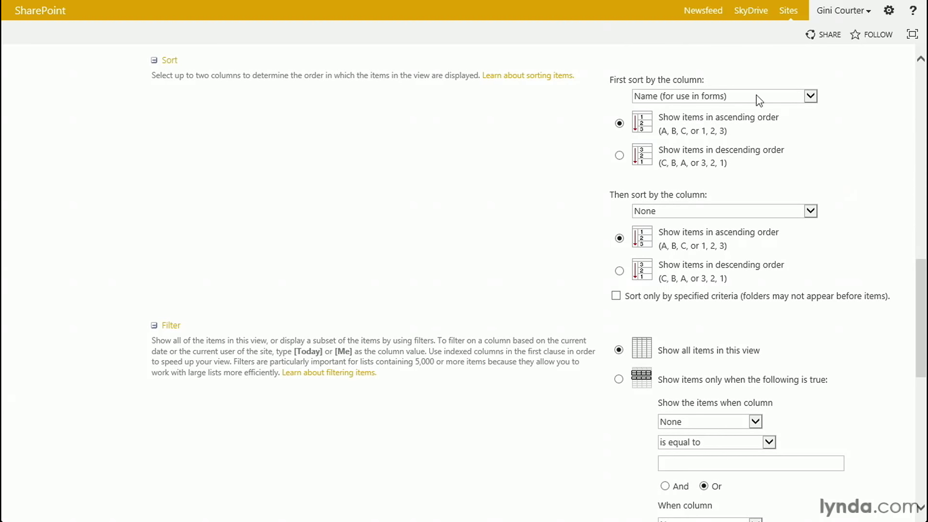
# Step: Filter the view to show items only when Modified By is equal to [Me]
pyautogui.scroll(1, 924, 355)
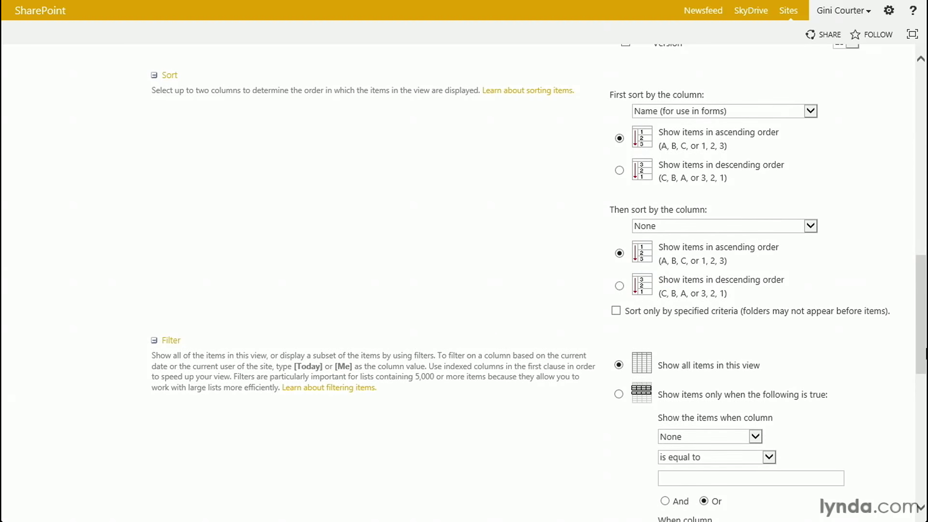
pyautogui.scroll(-5, 924, 355)
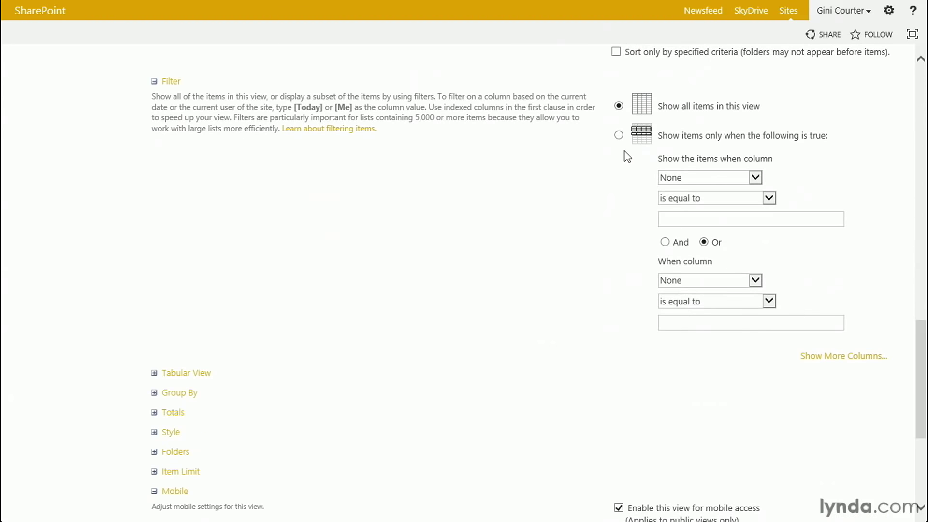
pyautogui.click(622, 138)
pyautogui.click(756, 178)
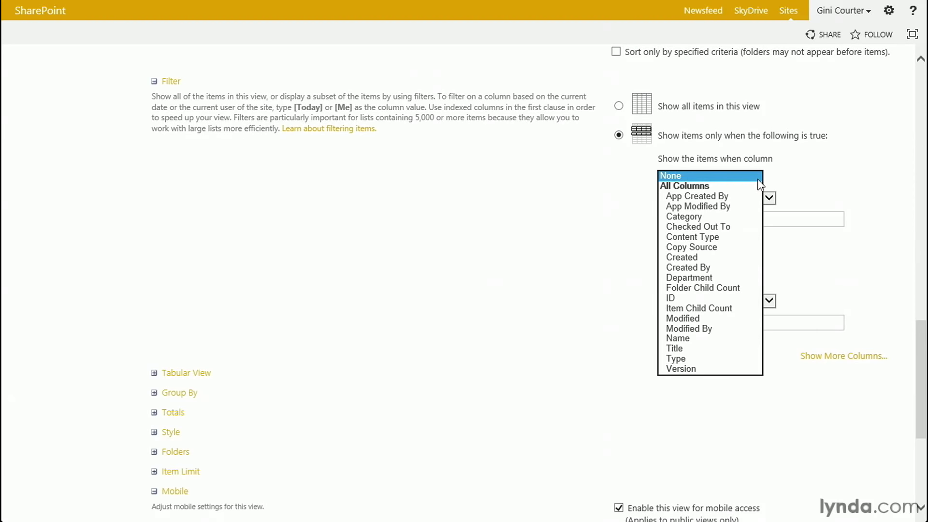
pyautogui.click(684, 328)
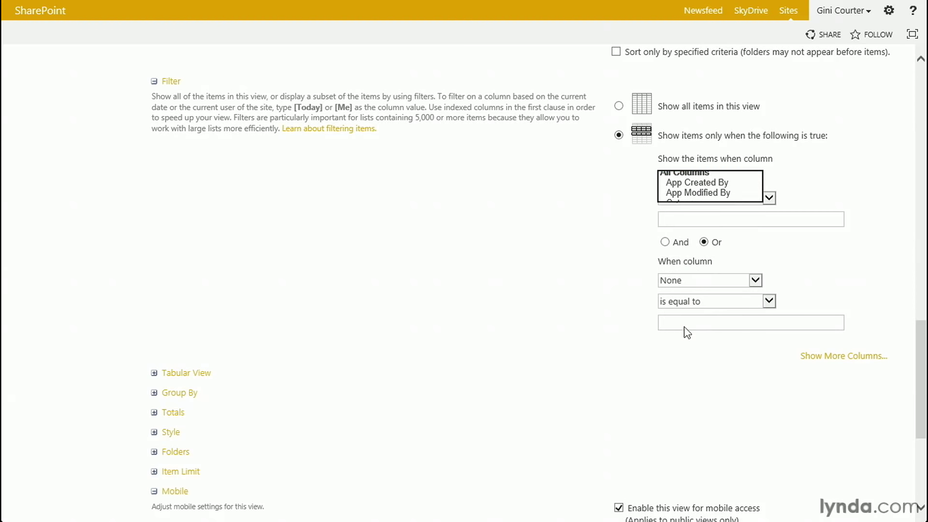
pyautogui.click(711, 217)
pyautogui.write('[Me')
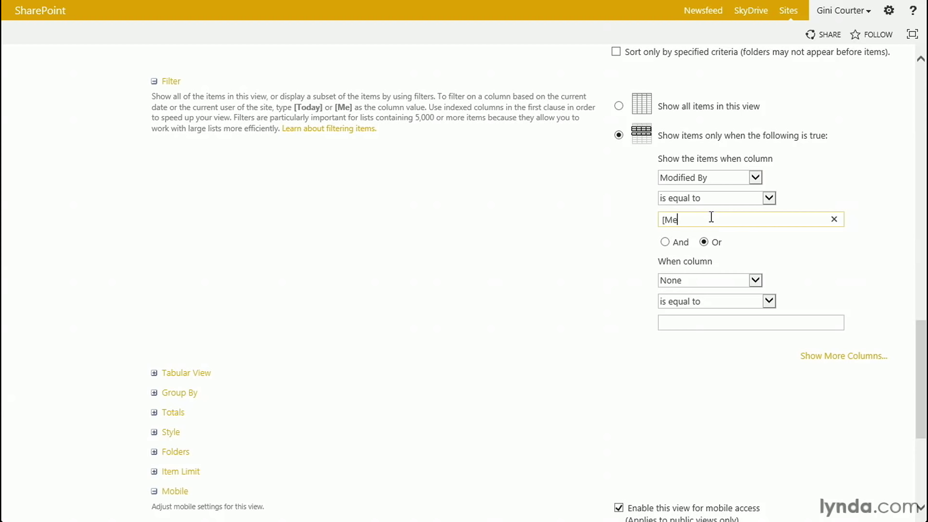
pyautogui.write(']')
# Step: Add an Or condition where Created By is equal to [Me]
pyautogui.click(755, 281)
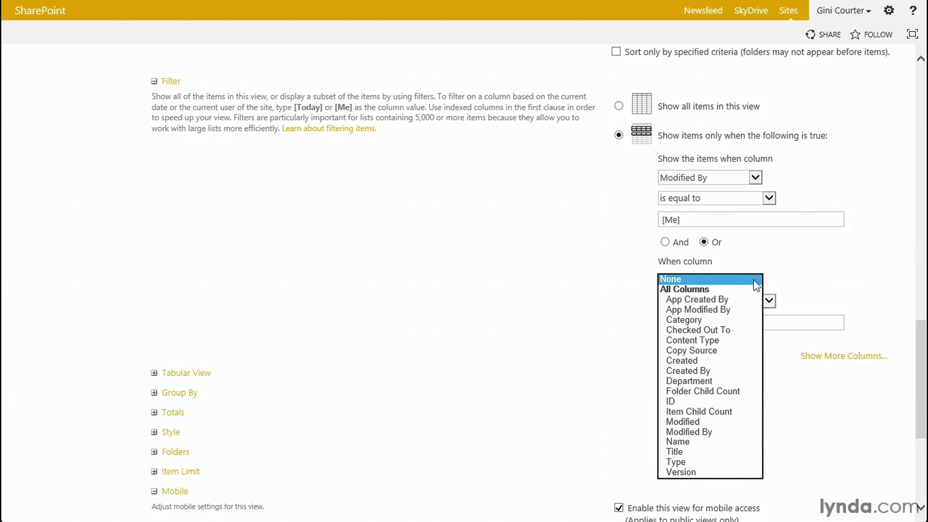
pyautogui.click(686, 370)
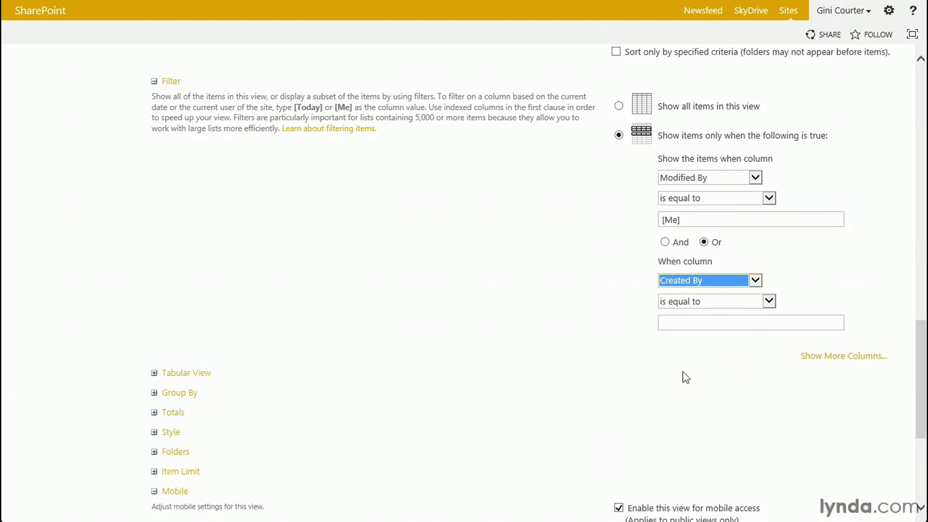
pyautogui.click(732, 325)
pyautogui.write('[M')
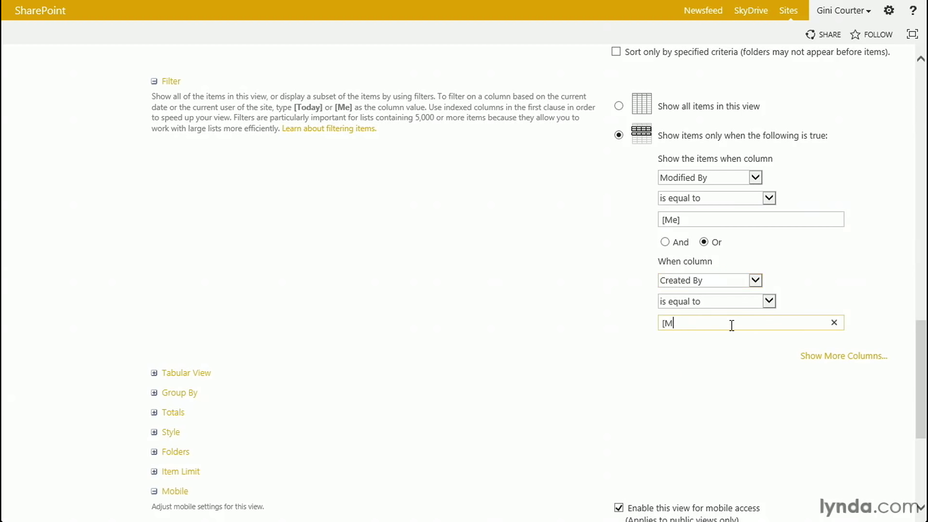
pyautogui.write('e]')
pyautogui.scroll(-5, 918, 403)
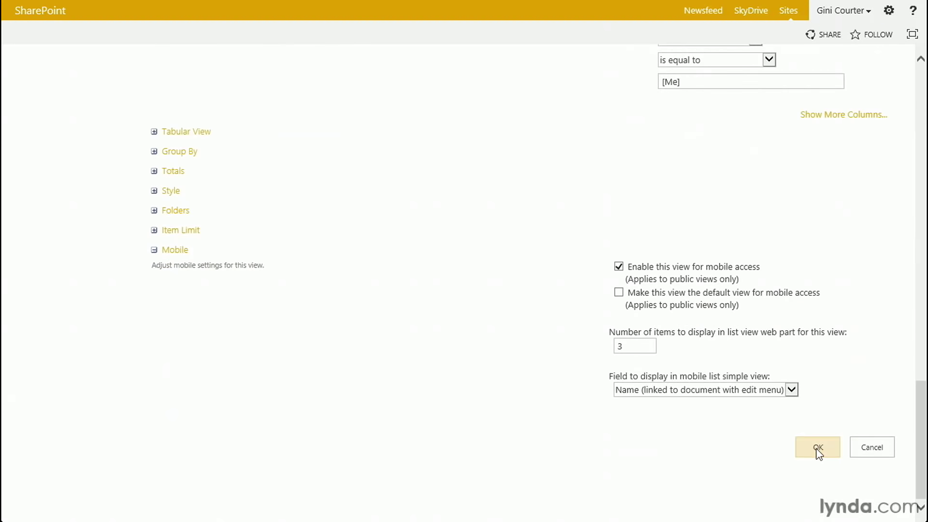
# Step: Confirm the Create View page with OK to save the MyDocs view
pyautogui.click(817, 449)
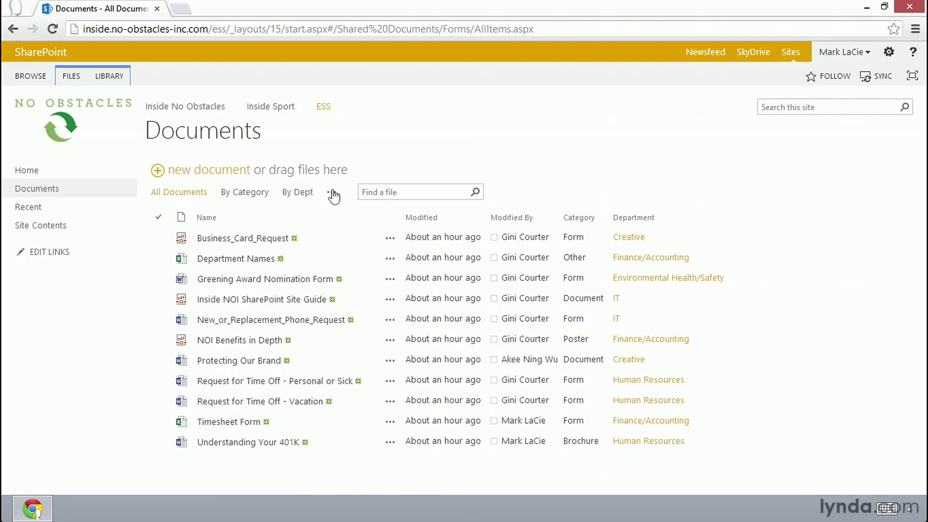
# Step: As the second user, switch the library to MyDocs, showing only Timesheet Form and Understanding Your 401K
pyautogui.click(332, 192)
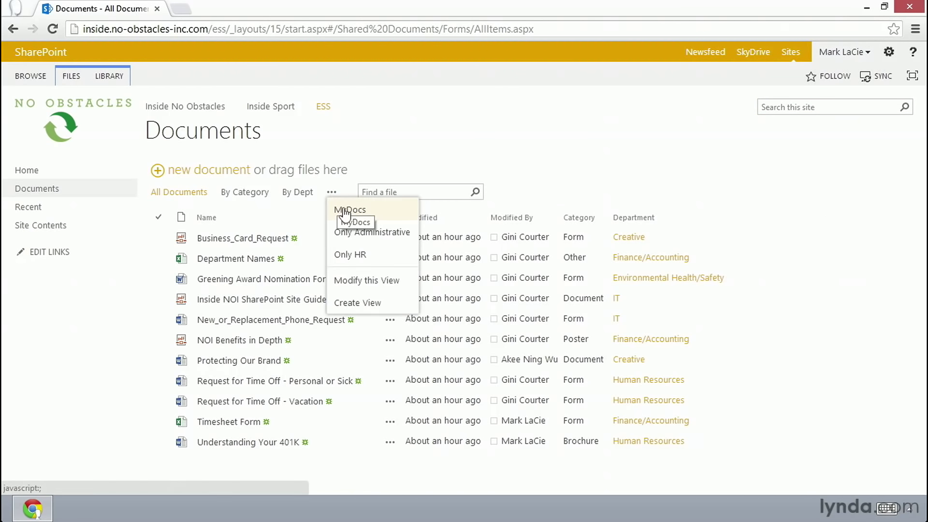
pyautogui.click(344, 211)
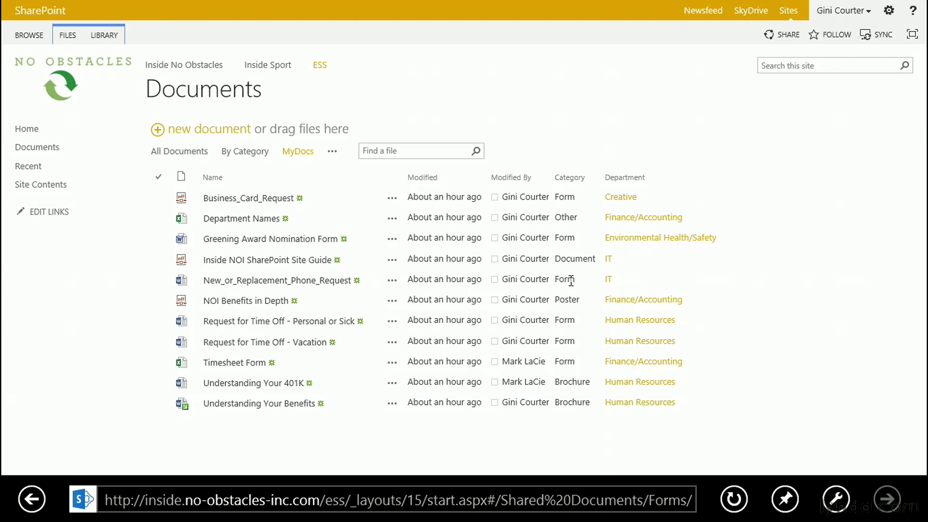
# Step: In the first user's session, list the other library views: By Dept, Only Administrative, Only HR
pyautogui.click(333, 152)
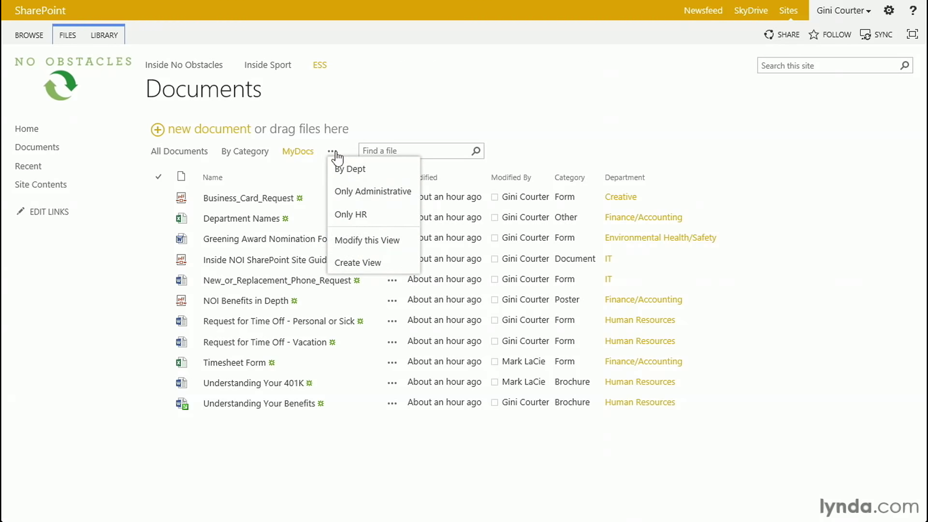
# Step: Start a new view from All Documents via the LIBRARY tab and name it New3Docs
pyautogui.click(107, 38)
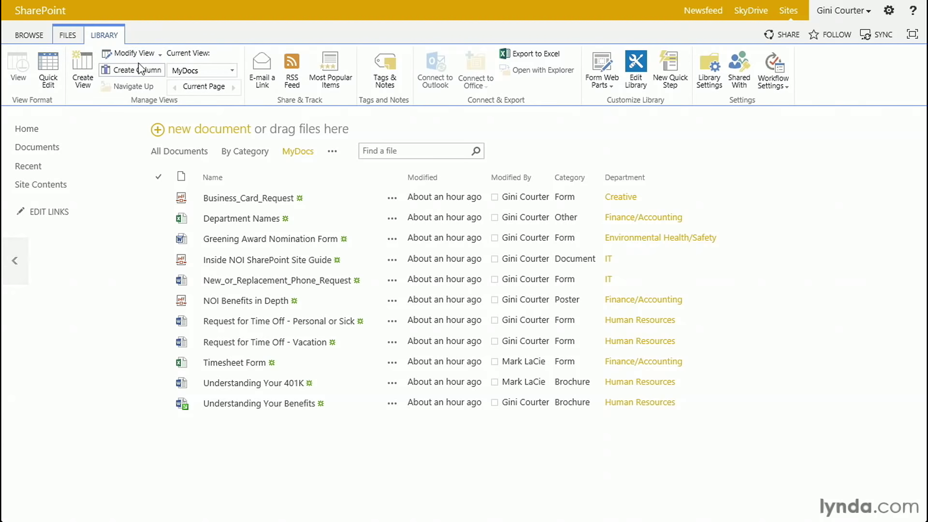
pyautogui.click(86, 78)
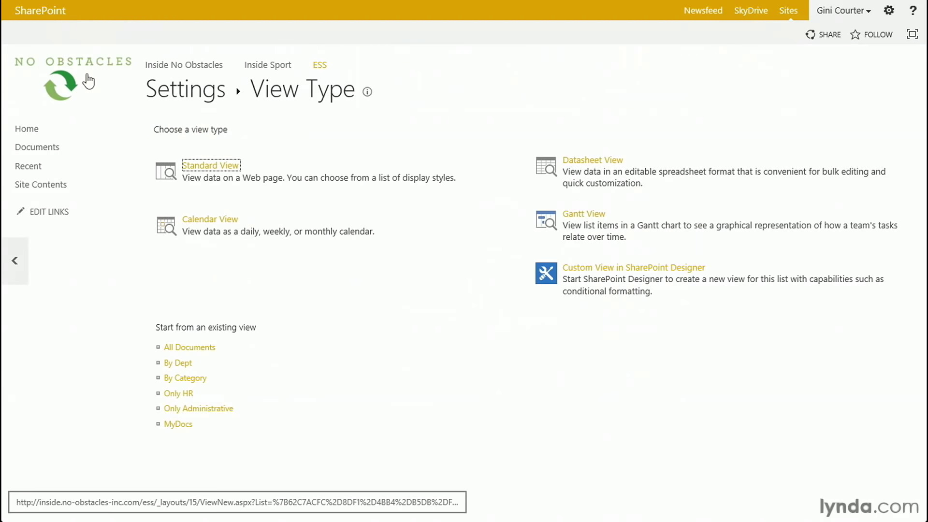
pyautogui.click(196, 349)
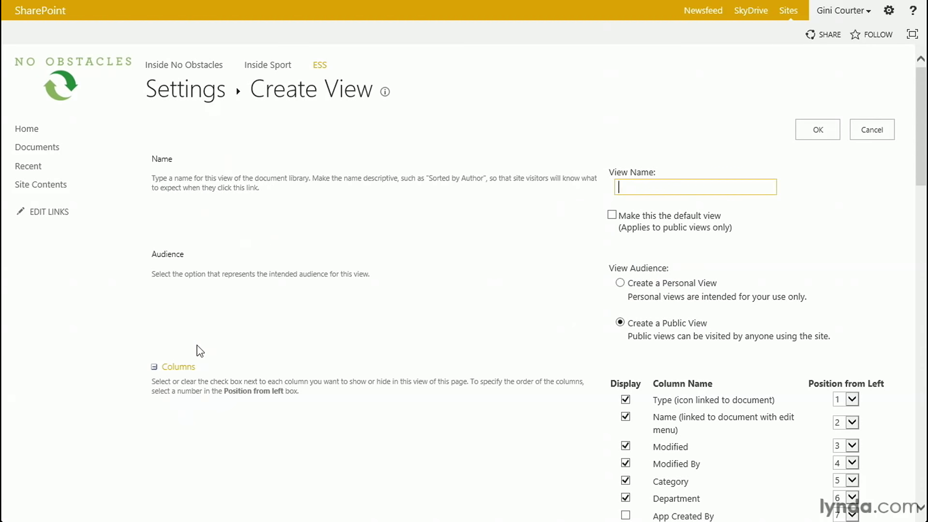
pyautogui.write('NewDocs')
pyautogui.doubleClick(646, 186)
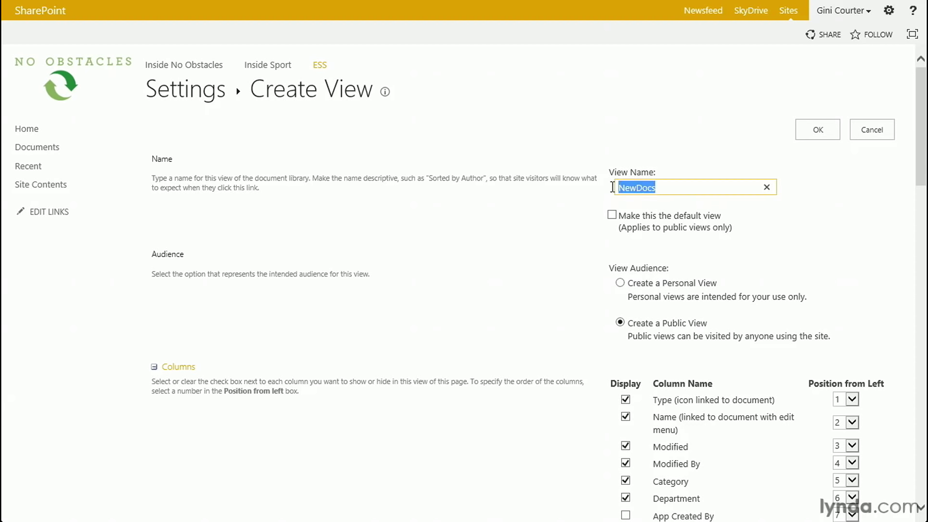
pyautogui.write('New3')
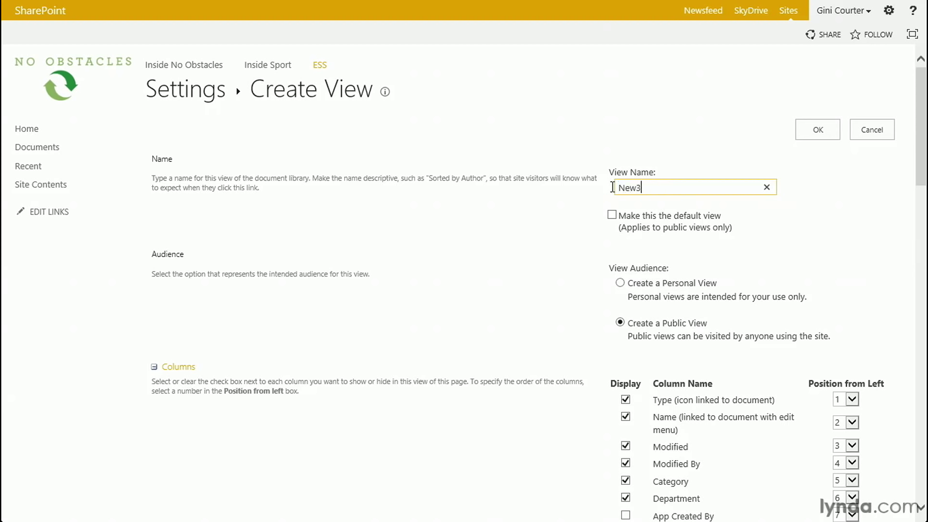
pyautogui.write('Docs')
pyautogui.moveTo(922, 143); pyautogui.dragTo(916, 387)
# Step: Filter the view to items where Created is greater than or equal to [Today]-3
pyautogui.click(618, 179)
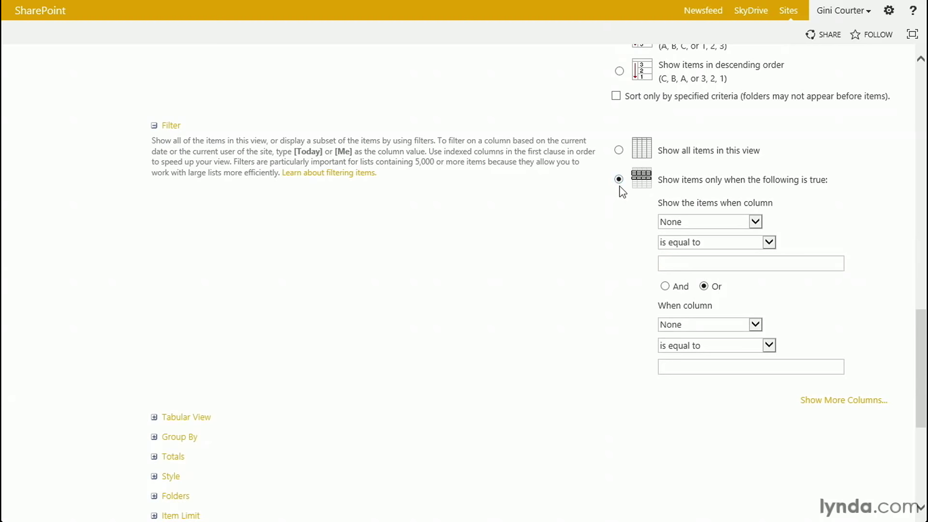
pyautogui.click(755, 222)
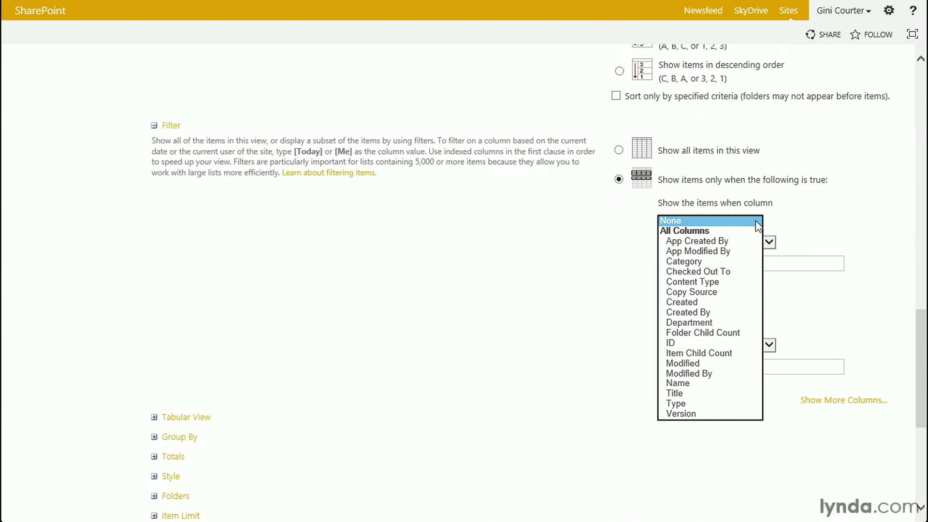
pyautogui.click(688, 305)
pyautogui.click(768, 243)
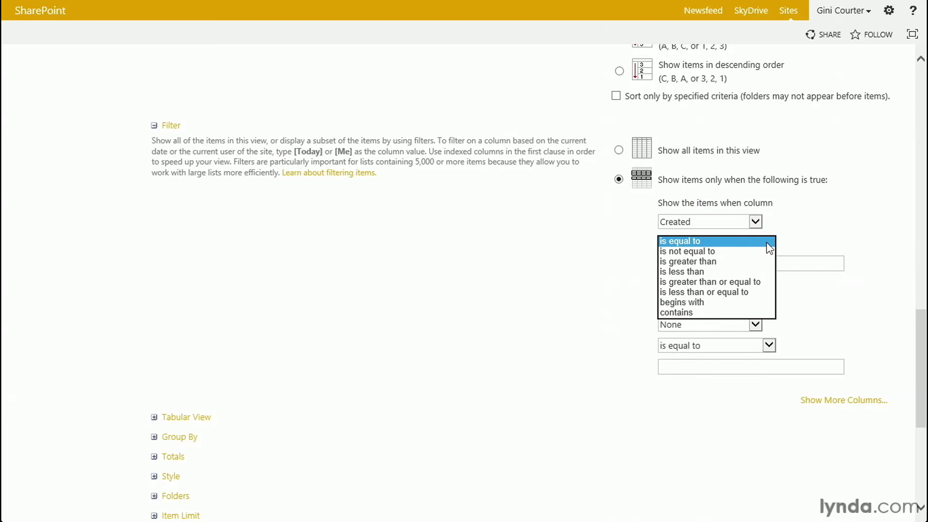
pyautogui.click(723, 280)
pyautogui.click(686, 263)
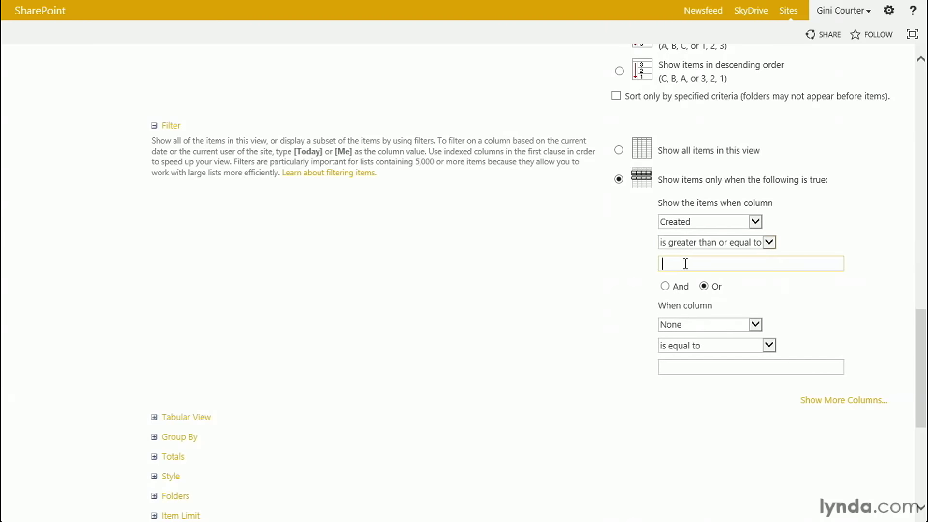
pyautogui.write('[Today]-3')
# Step: Add an Or condition where Modified is greater than or equal to [Today]-3
pyautogui.click(755, 325)
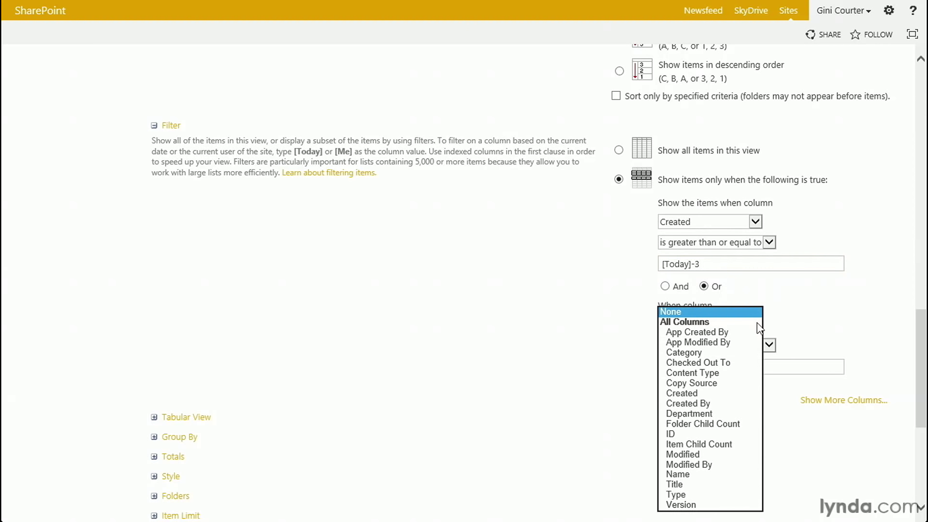
pyautogui.click(701, 454)
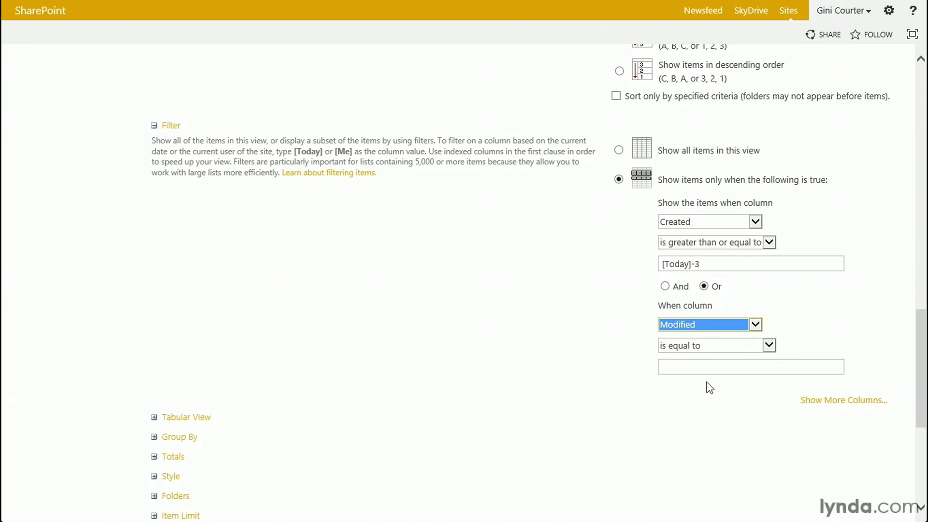
pyautogui.click(720, 349)
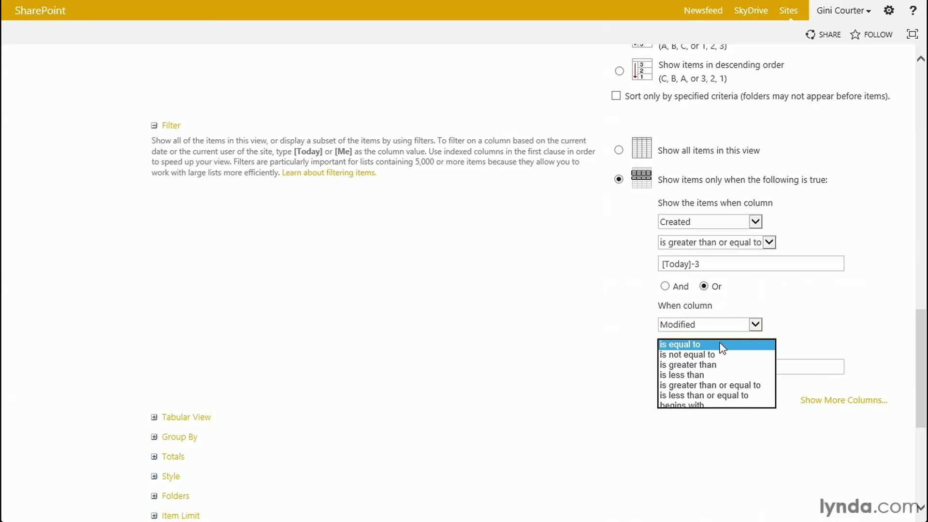
pyautogui.click(701, 384)
pyautogui.click(706, 367)
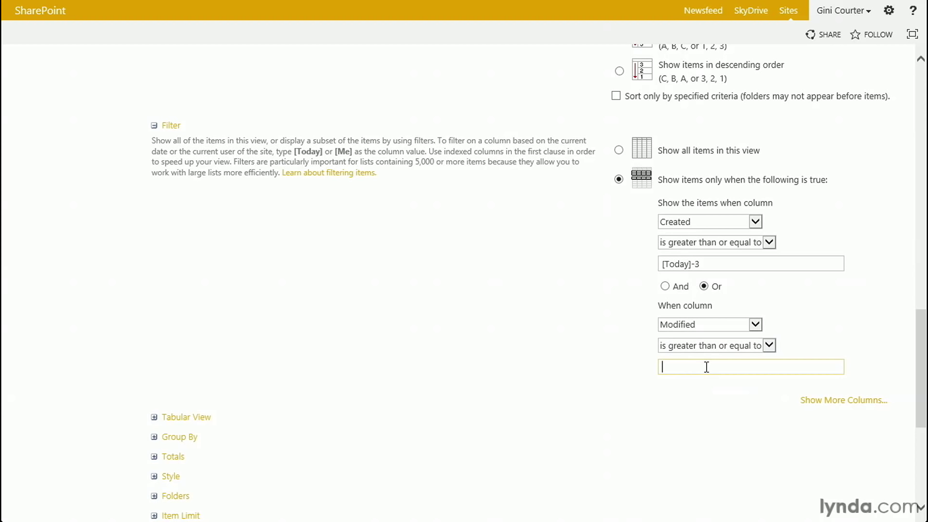
pyautogui.write('[Today]-3')
pyautogui.moveTo(924, 358); pyautogui.dragTo(913, 432)
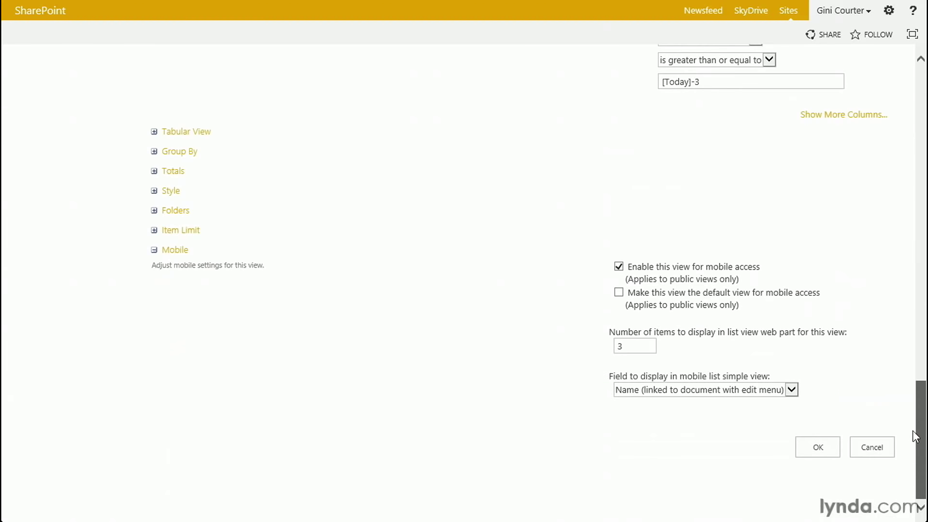
# Step: Save the New3Docs view so the library shows its twelve recently modified documents
pyautogui.click(821, 447)
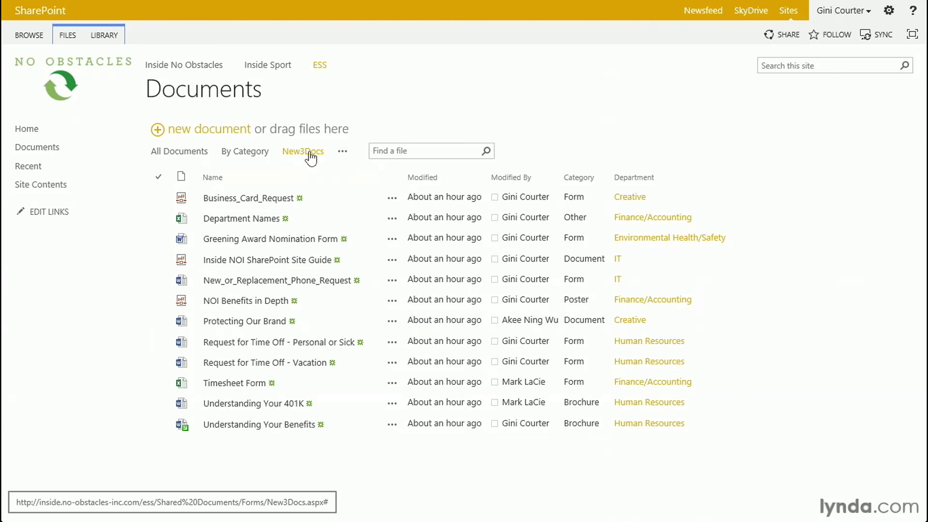
pyautogui.click(343, 154)
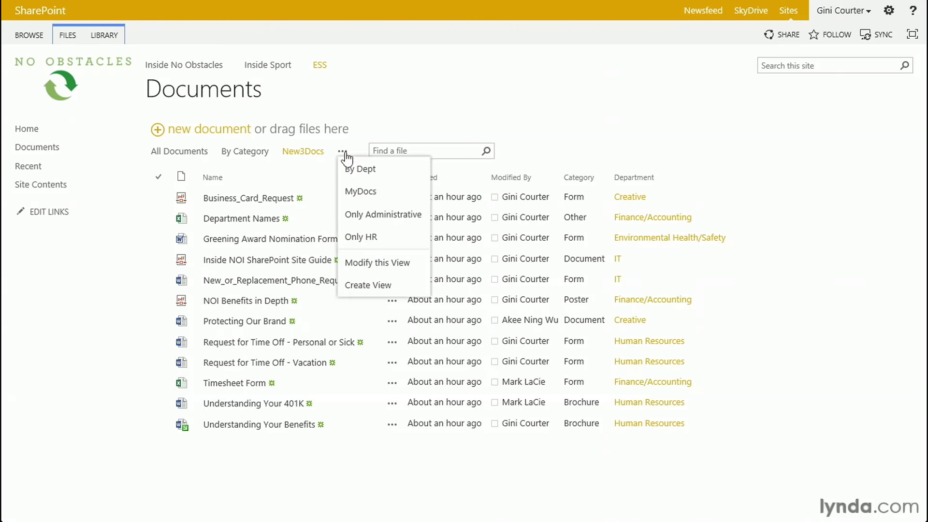
# Step: Change the New3Docs view's name to 'New in Past 3 Days' in its view settings and save
pyautogui.click(371, 264)
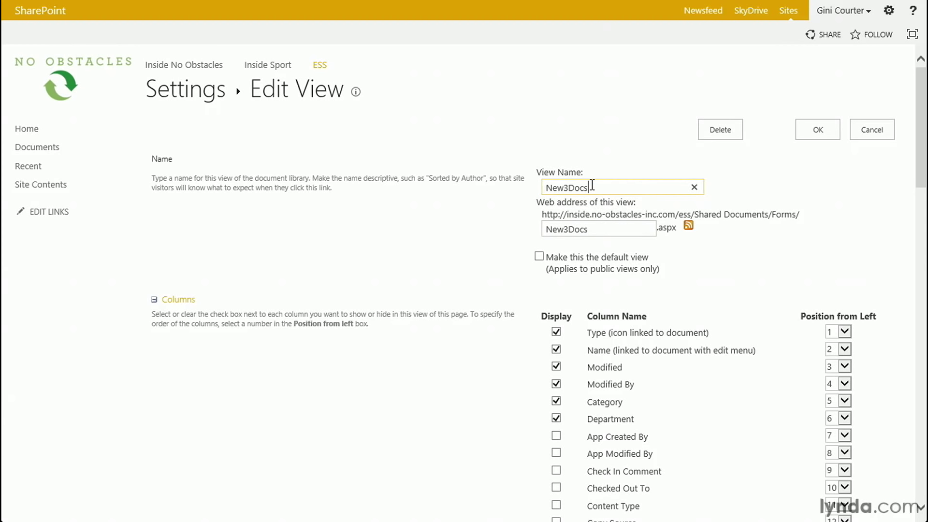
pyautogui.doubleClick(541, 188)
pyautogui.write('New in Past 3 Days')
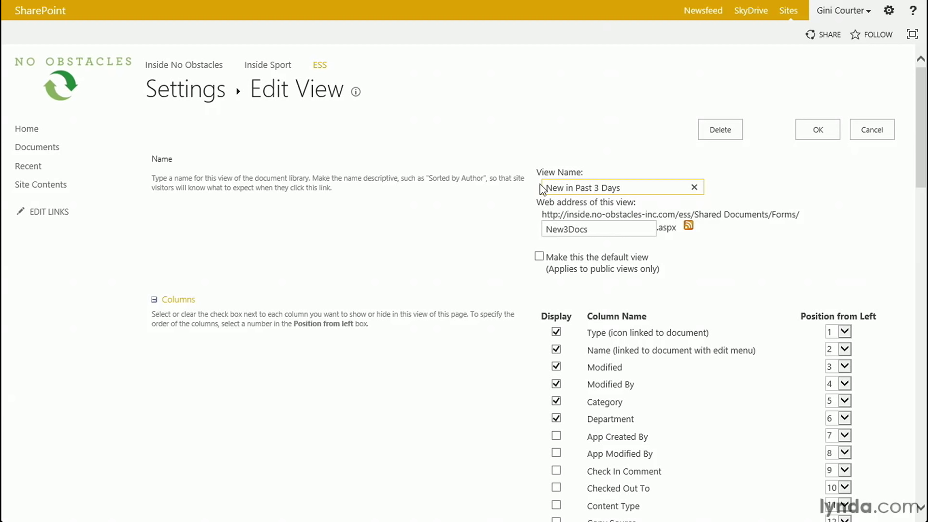
pyautogui.click(806, 137)
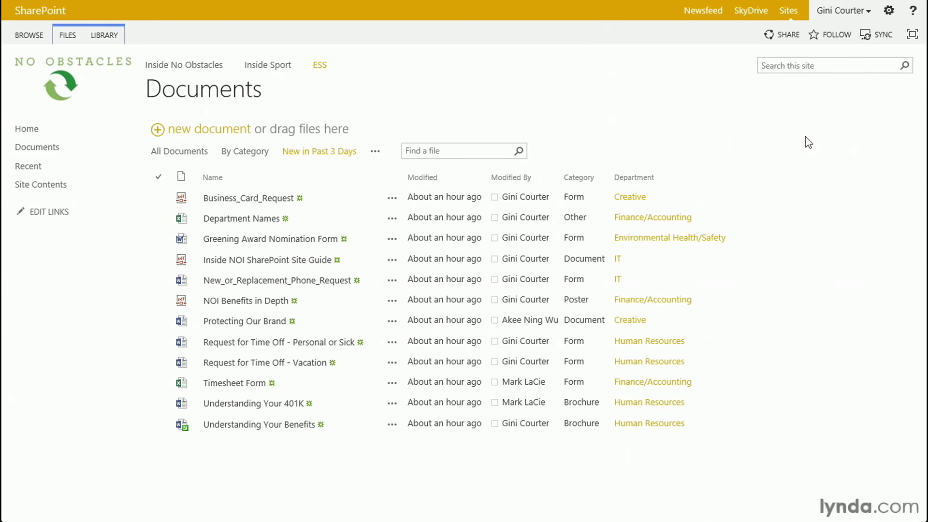